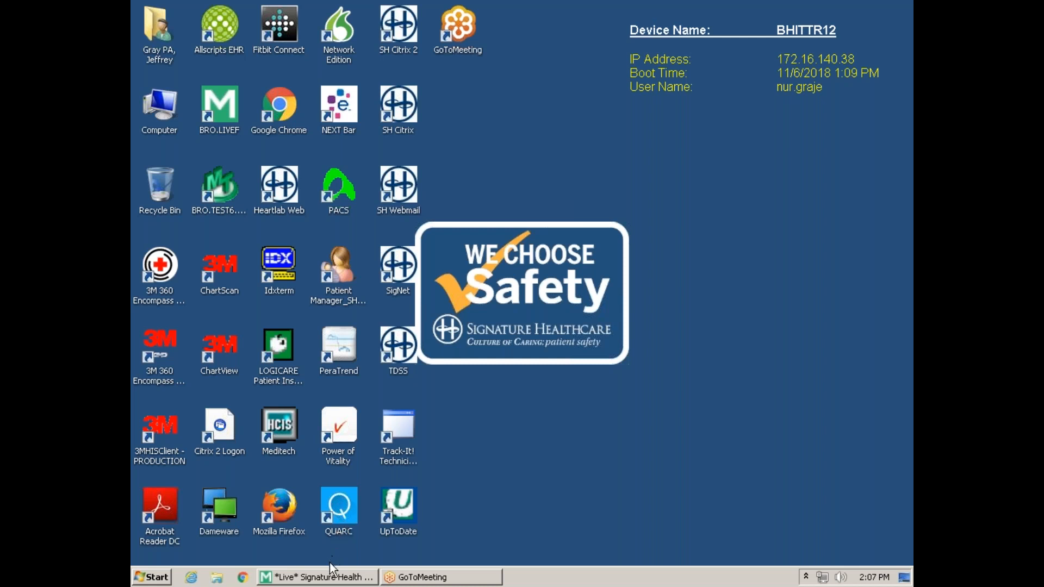
- Restore Meditech and launch QUARC Desktop Texting from the External Links list
click(328, 580)
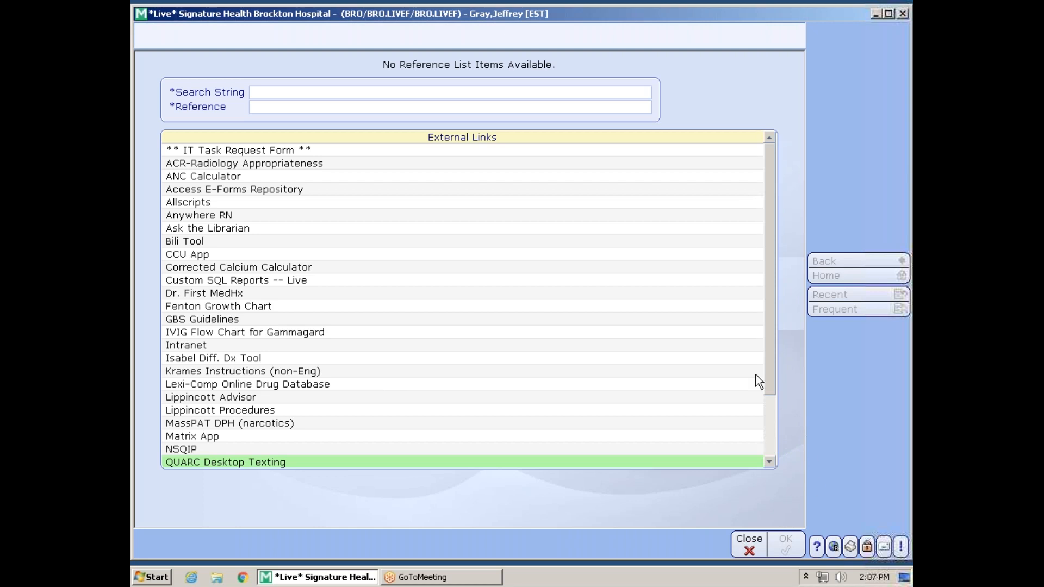
click(238, 462)
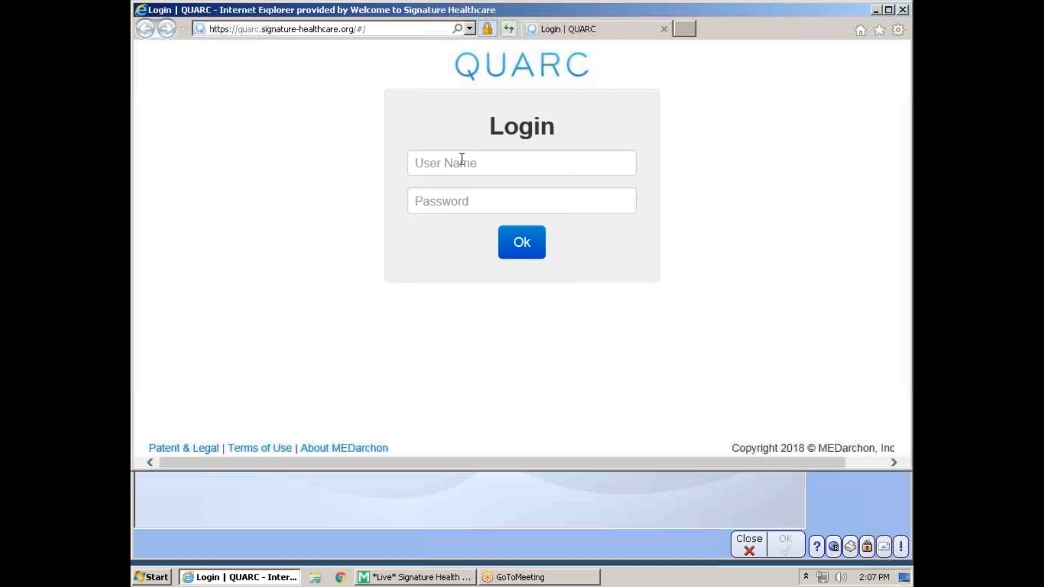
- Sign in to QUARC with the nurse's user name and password
click(471, 167)
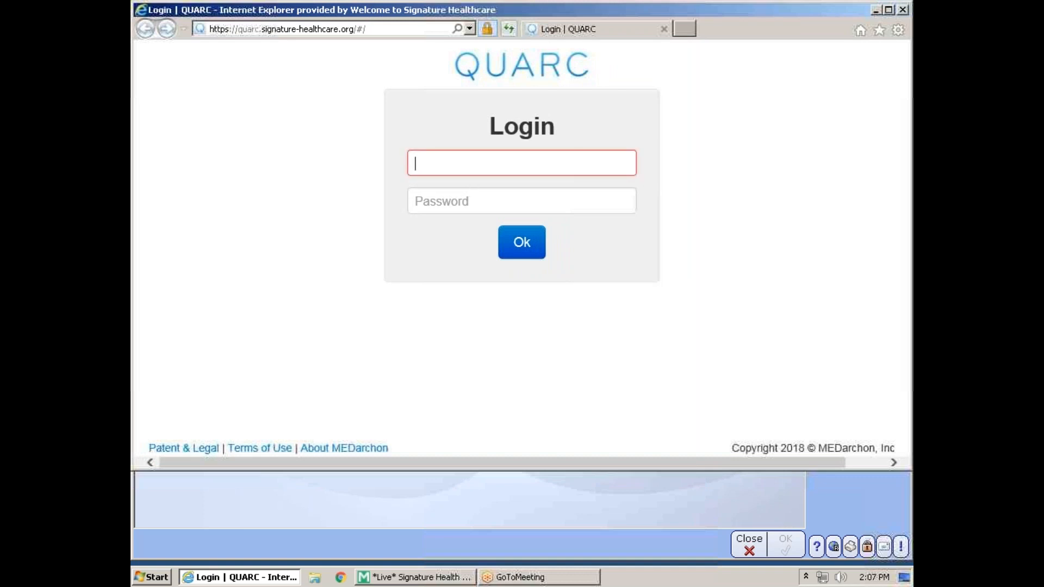
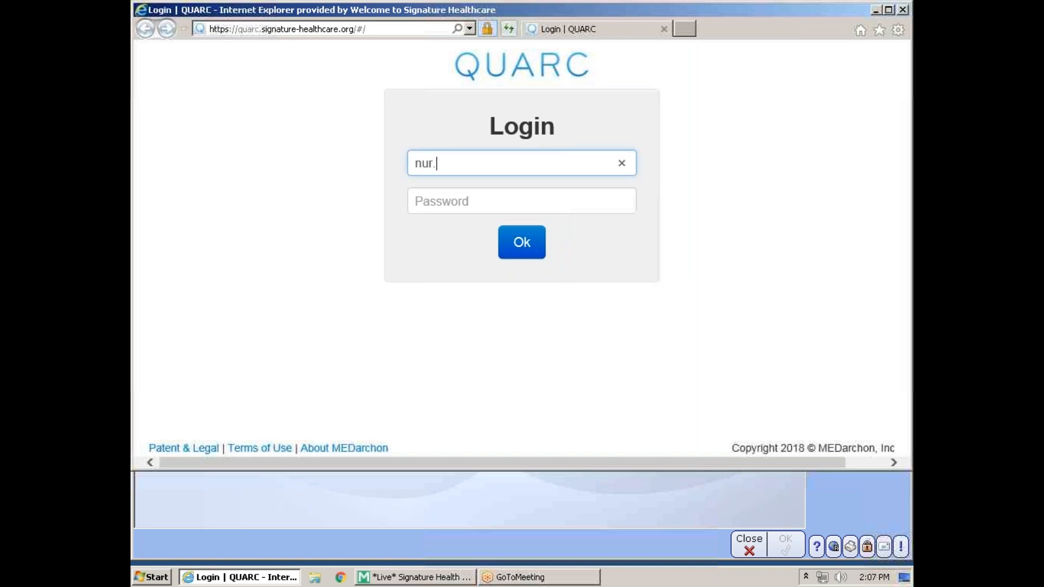
key(Tab)
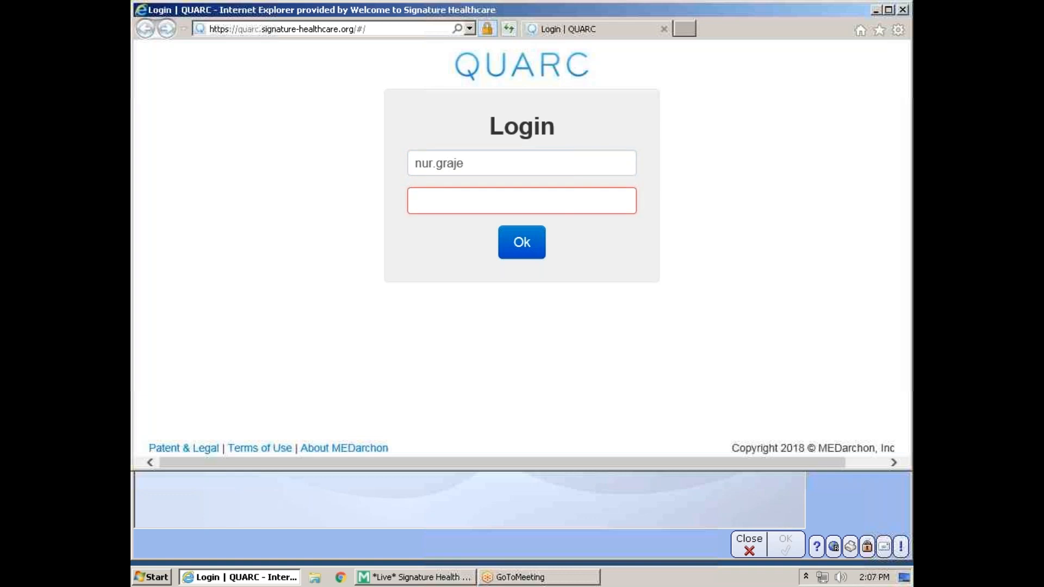
text(******)
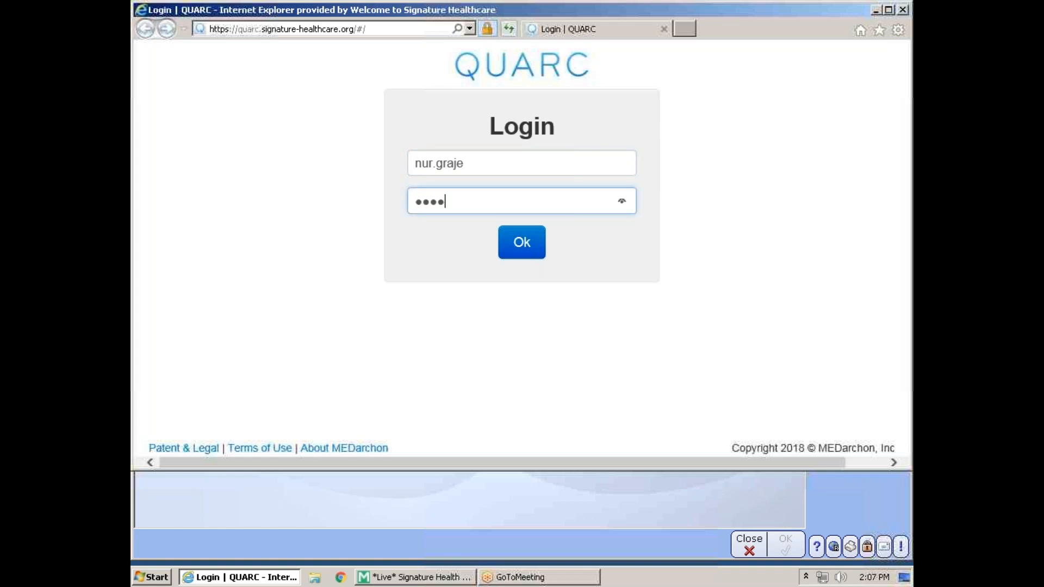
text(****)
key(Return)
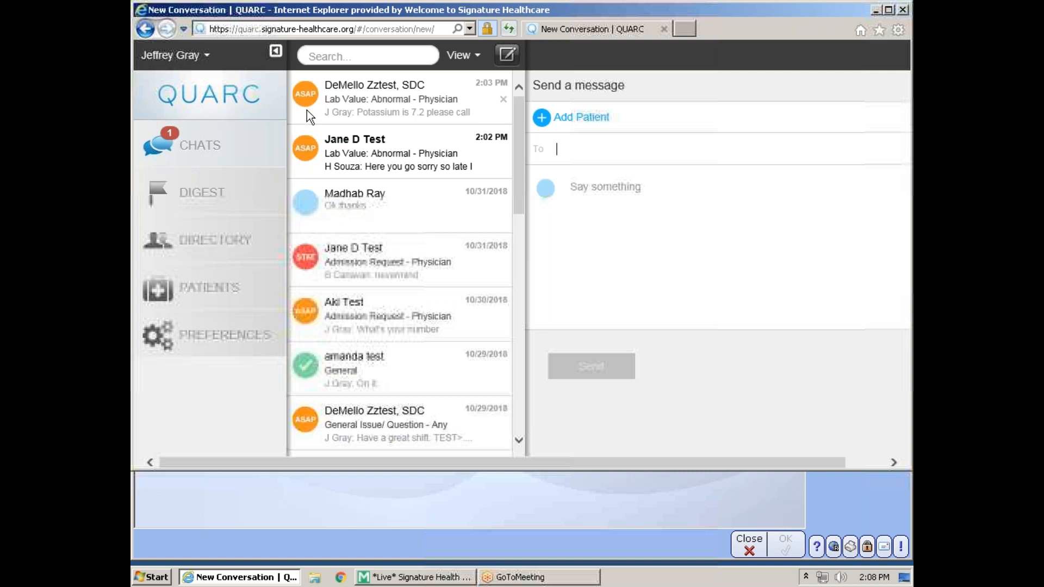
- Open the test patient's abnormal lab value conversation showing the potassium 7.2 message
click(361, 103)
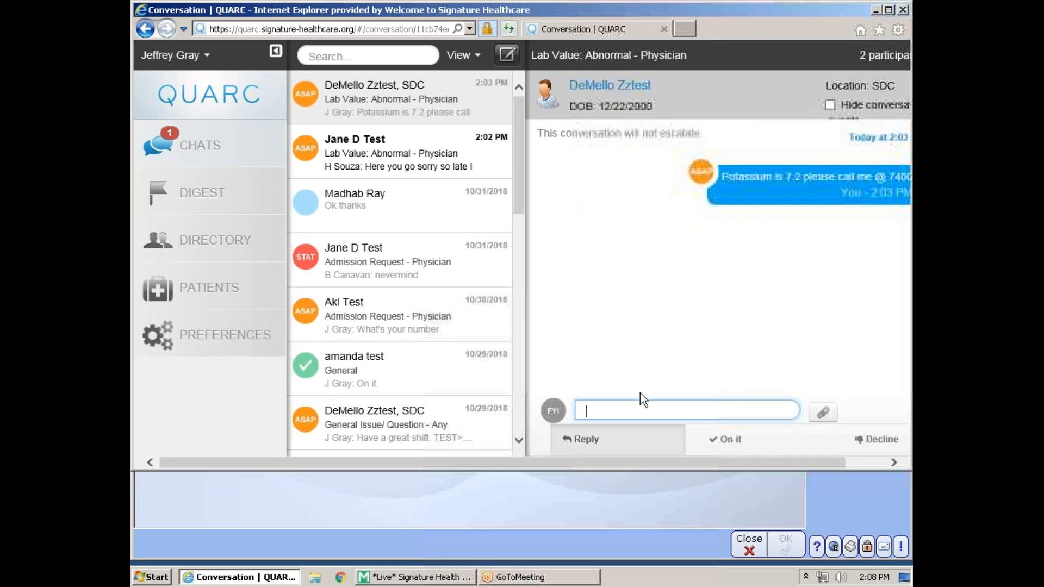
drag(653, 460, 717, 458)
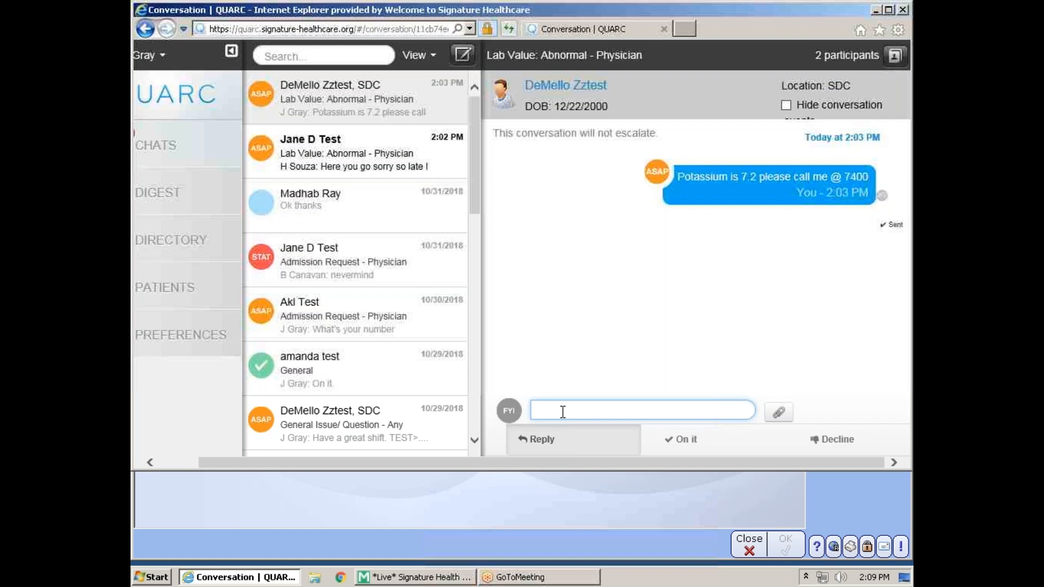
- Type the reply 'I will call you in a moment.' in the message box
text(I will)
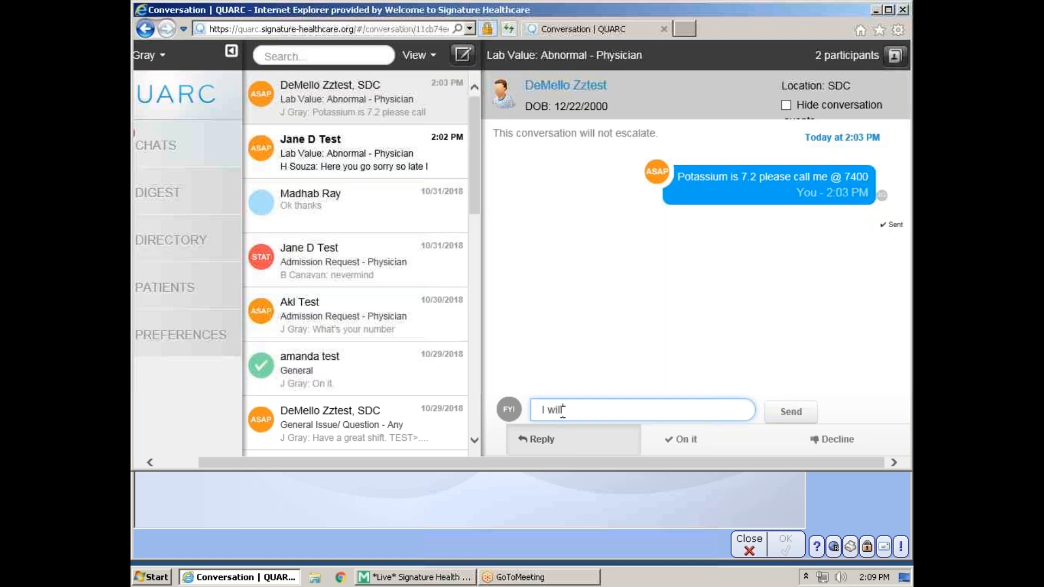
text( call you in a moment.)
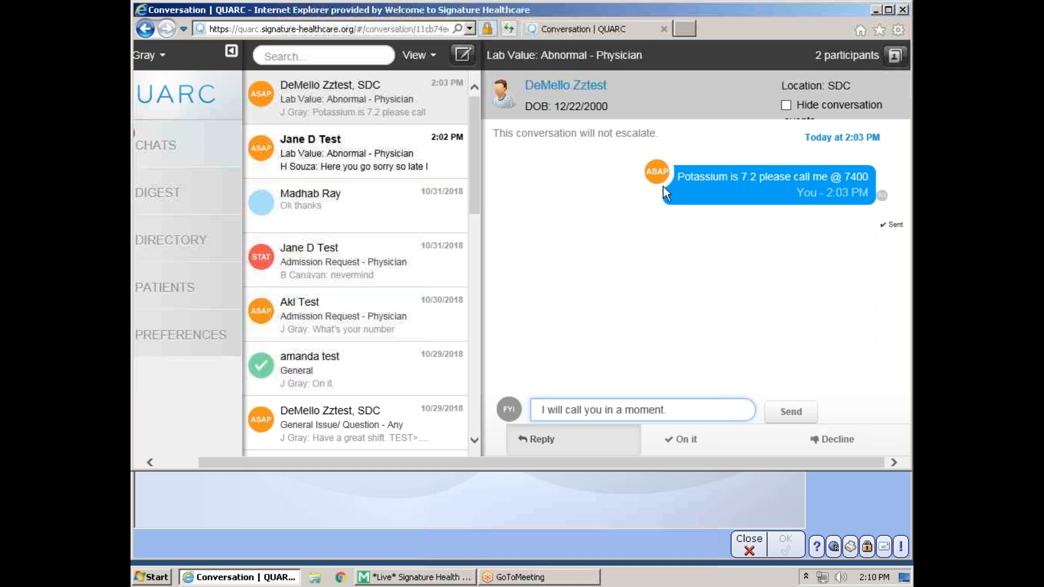
- Send the reply as an On it acknowledgement
click(691, 441)
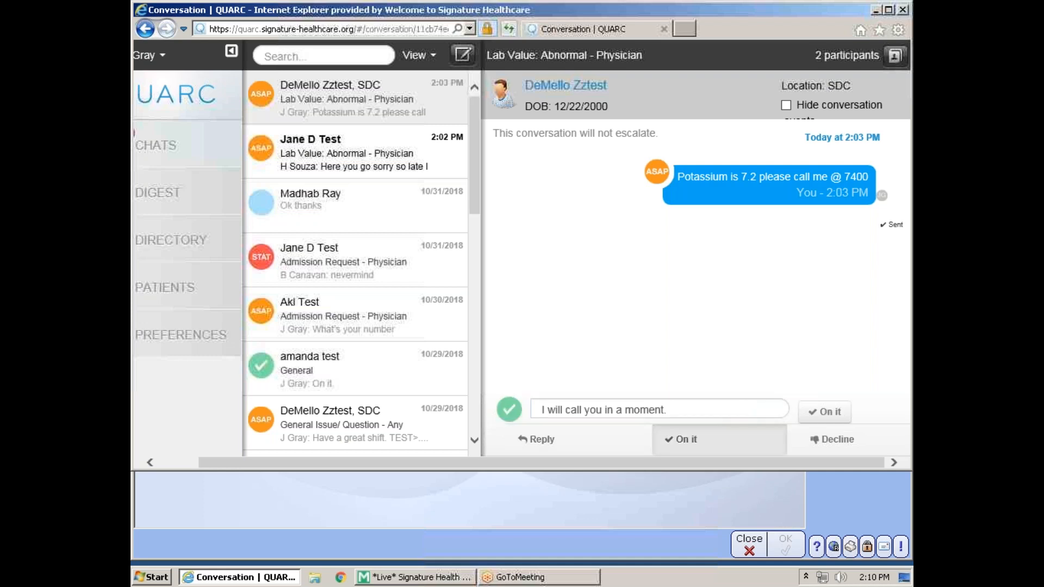
click(824, 412)
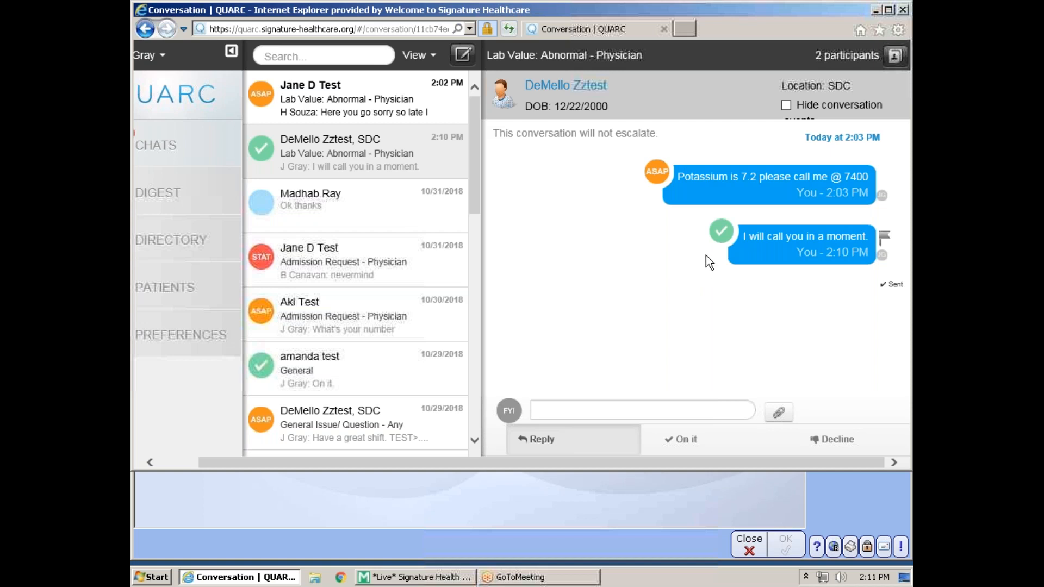
- Search the staff list by the colleague's name and add them as a third participant
click(894, 60)
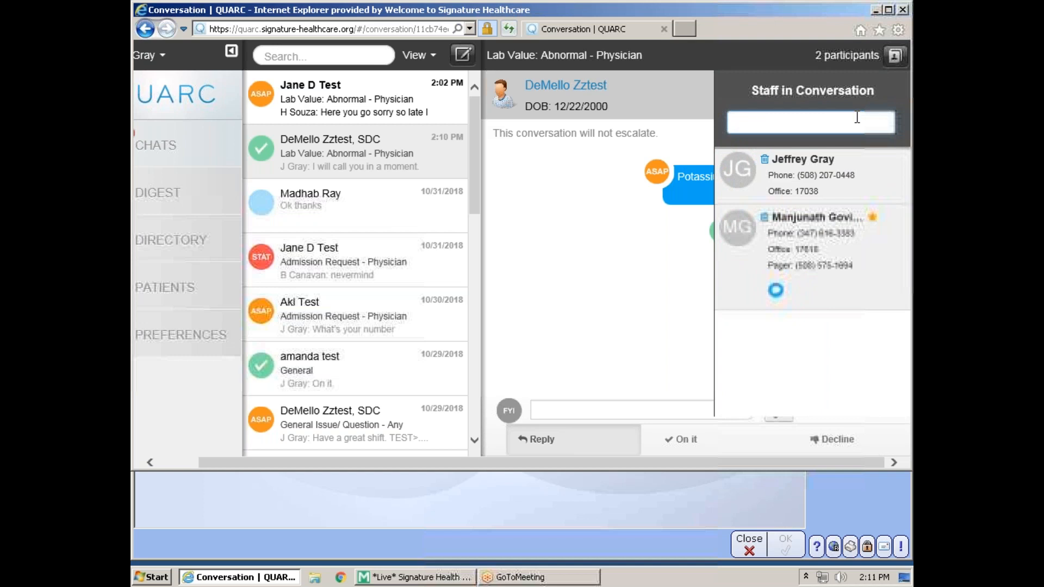
text(shrini)
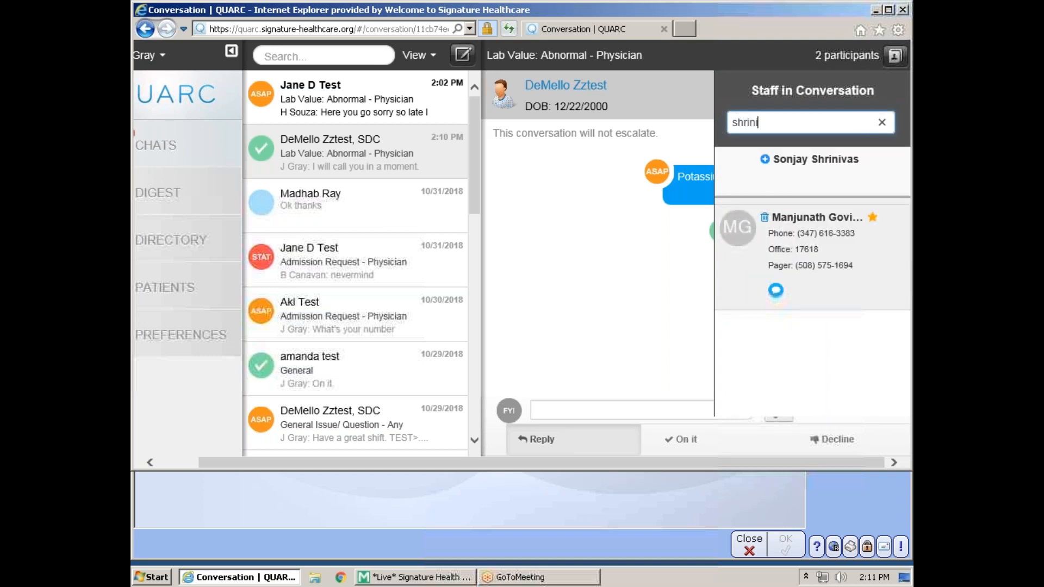
click(870, 161)
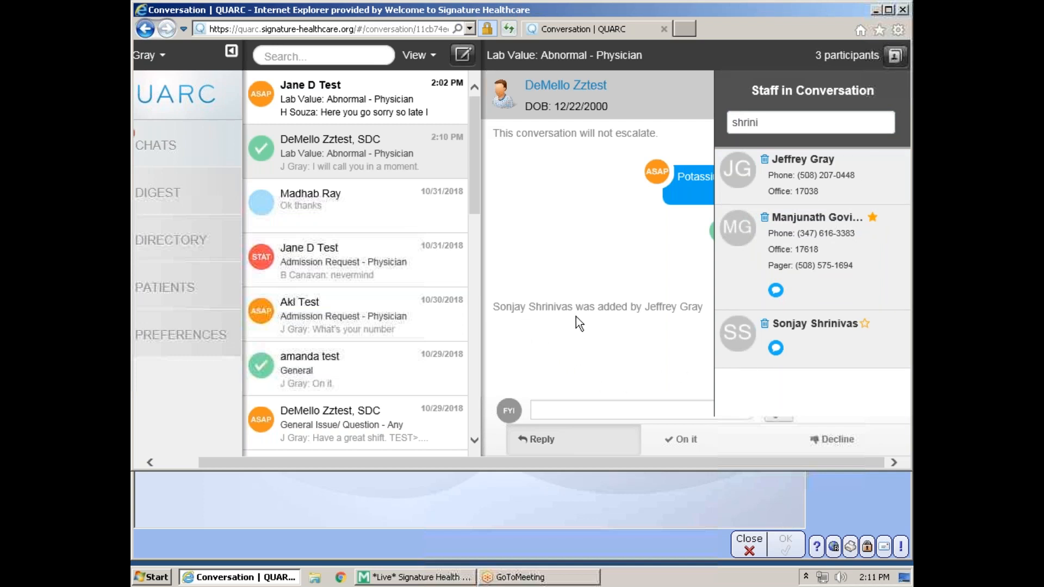
- Send the message 'test' to the three-participant conversation
click(591, 409)
text(tet)
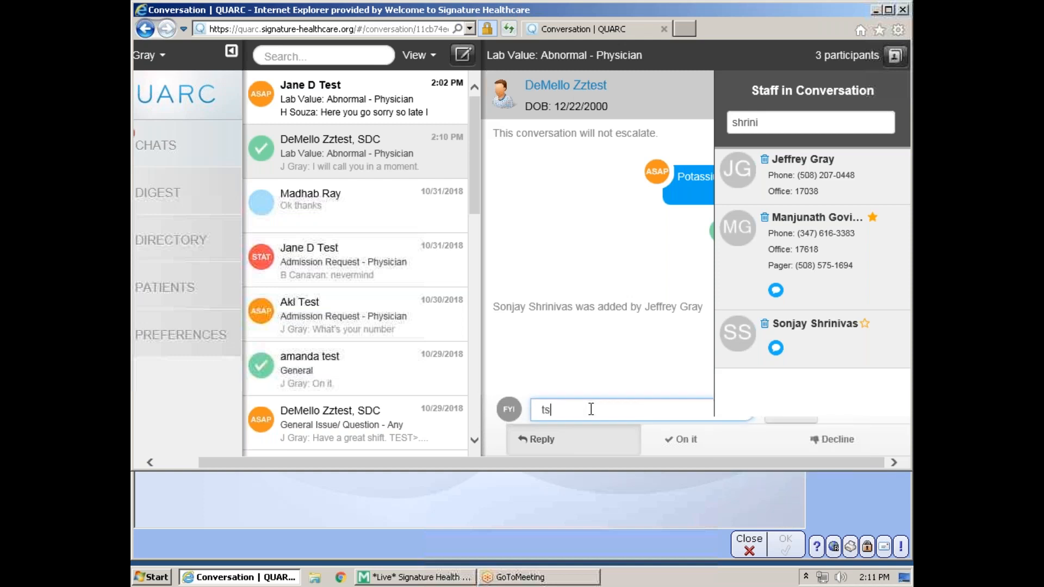
key(BackSpace)
key(BackSpace)
text(et)
key(BackSpace)
text(st)
key(Return)
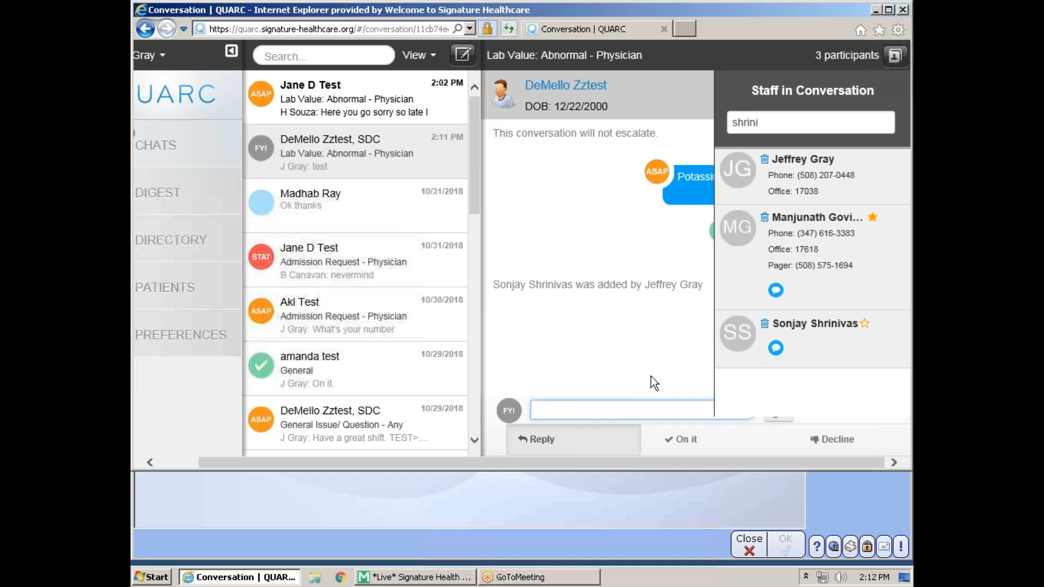
click(668, 348)
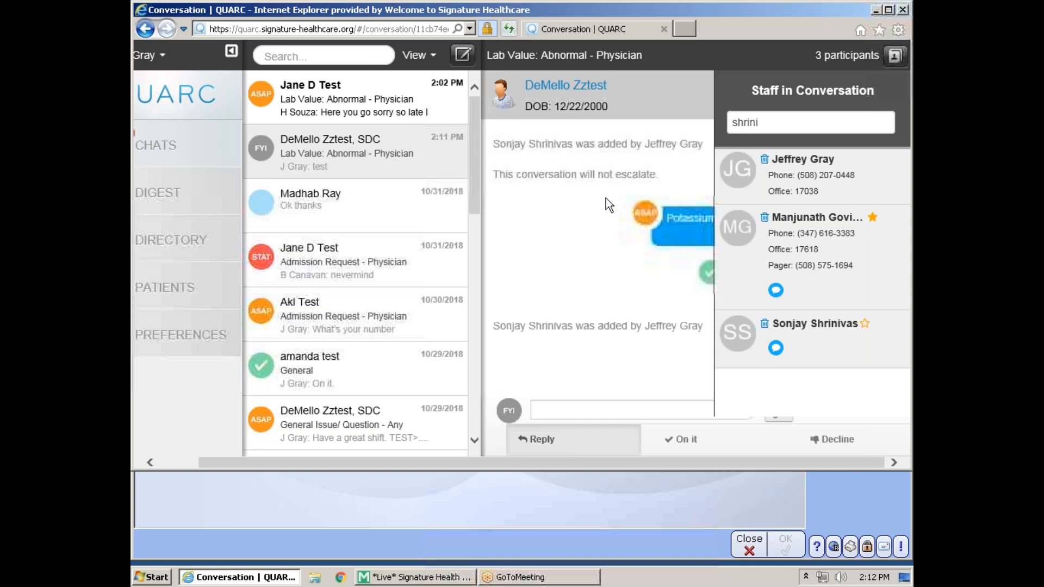
- Switch to the other lab conversation and back to see the colleague's 'On it.' reply
click(385, 103)
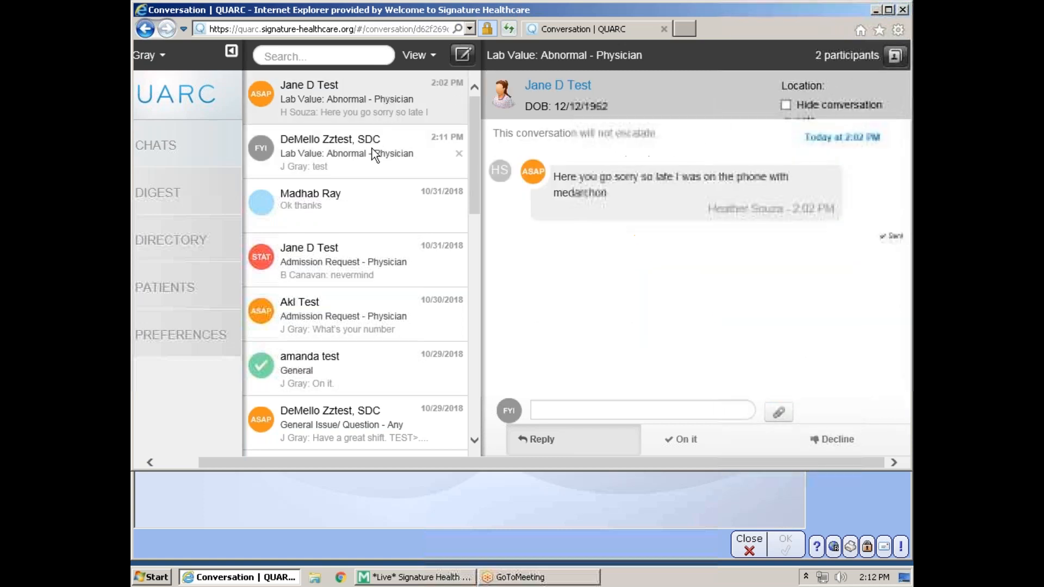
click(372, 149)
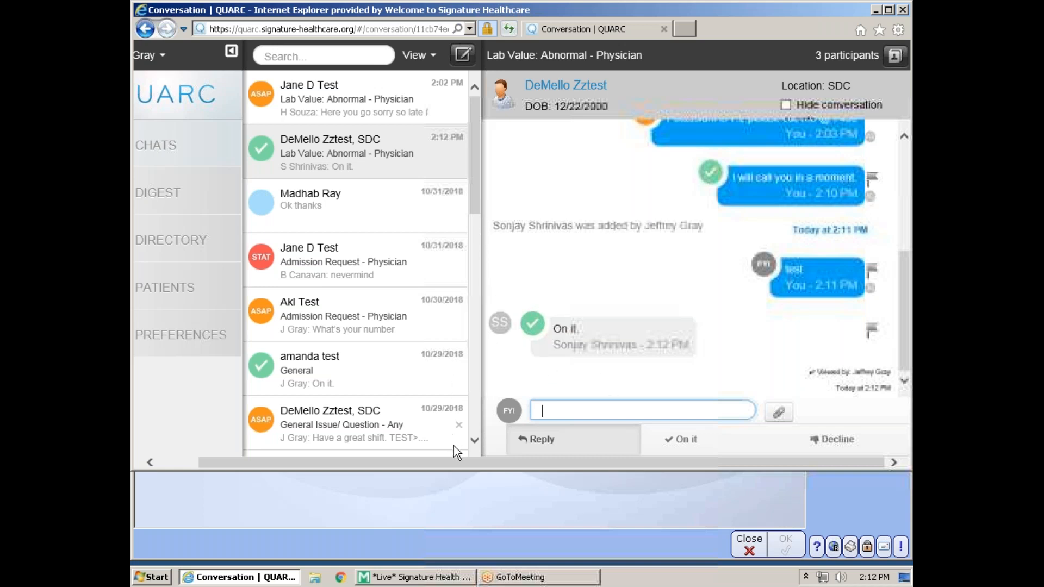
drag(461, 462, 345, 468)
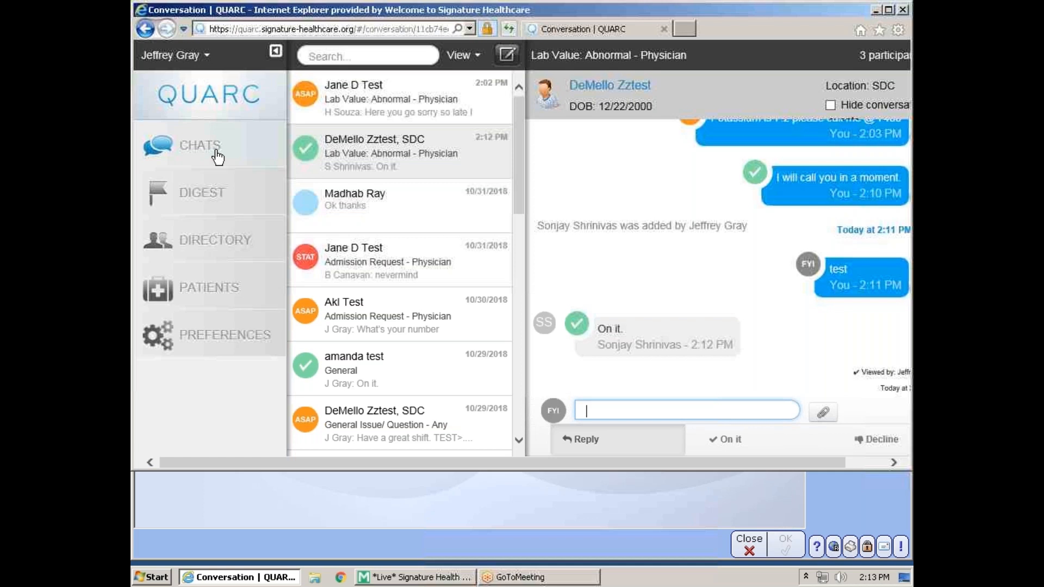
- View the Hospitalist Service team's patients in the census
click(203, 294)
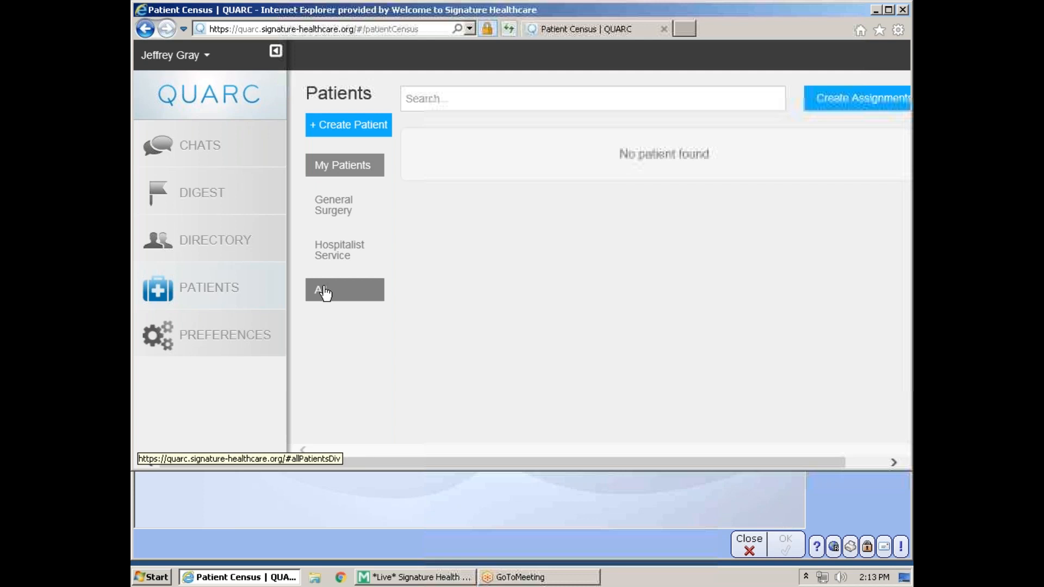
click(333, 256)
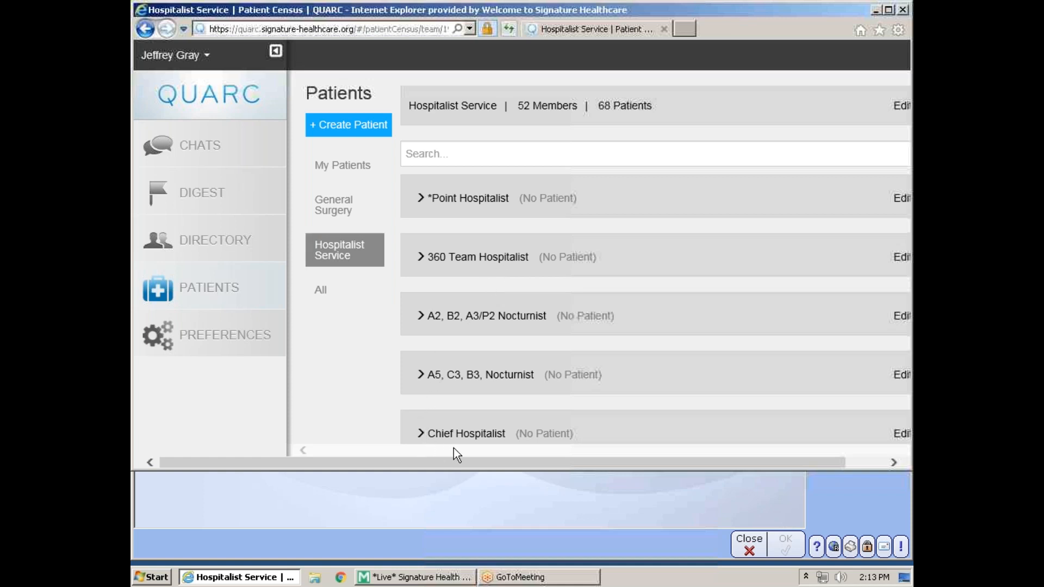
drag(454, 461, 594, 465)
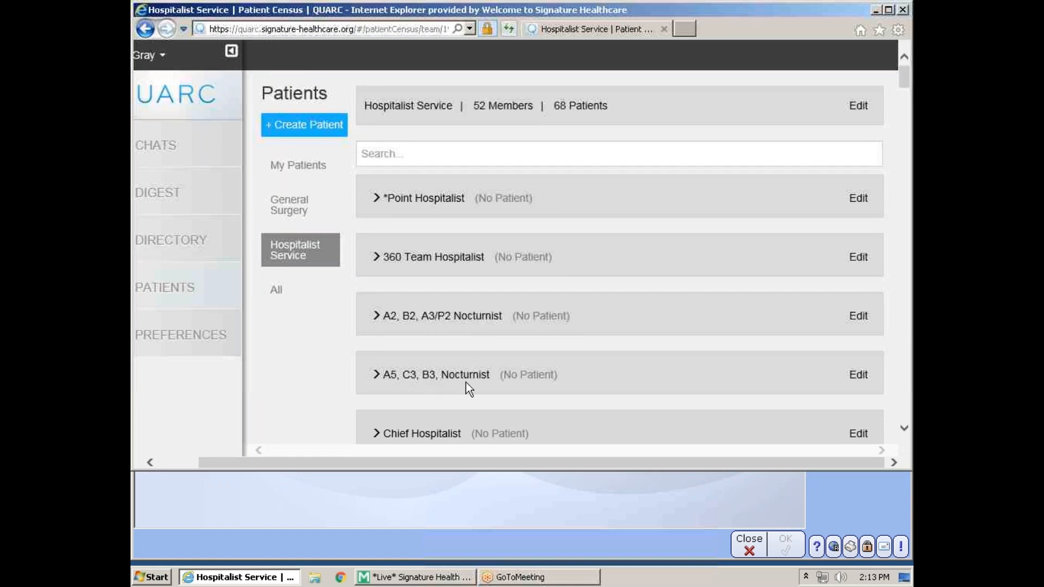
- Remove the current member from the A5, C3, B3, Nocturnist team, then open the staff directory
click(860, 376)
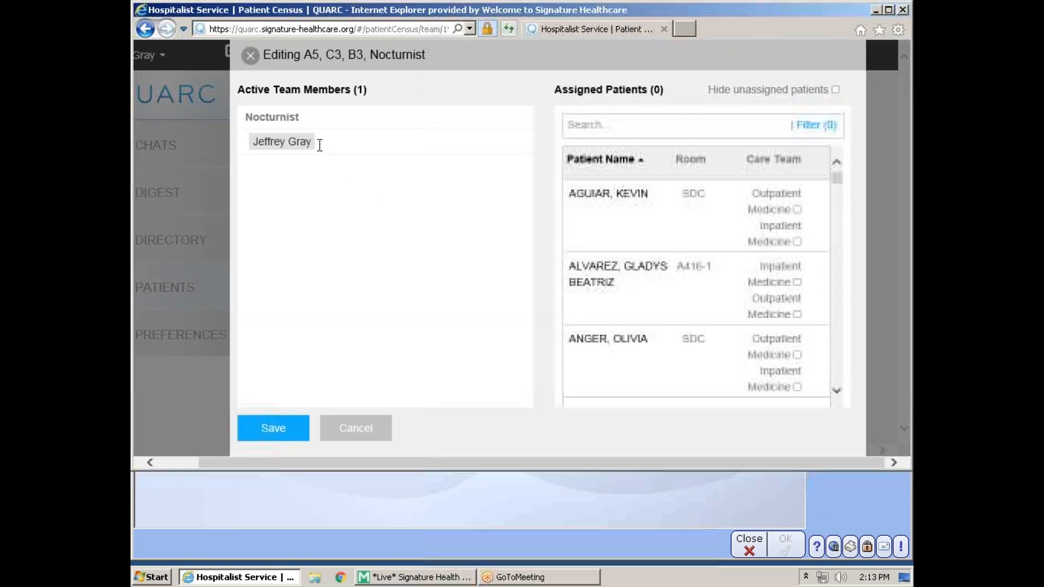
click(298, 142)
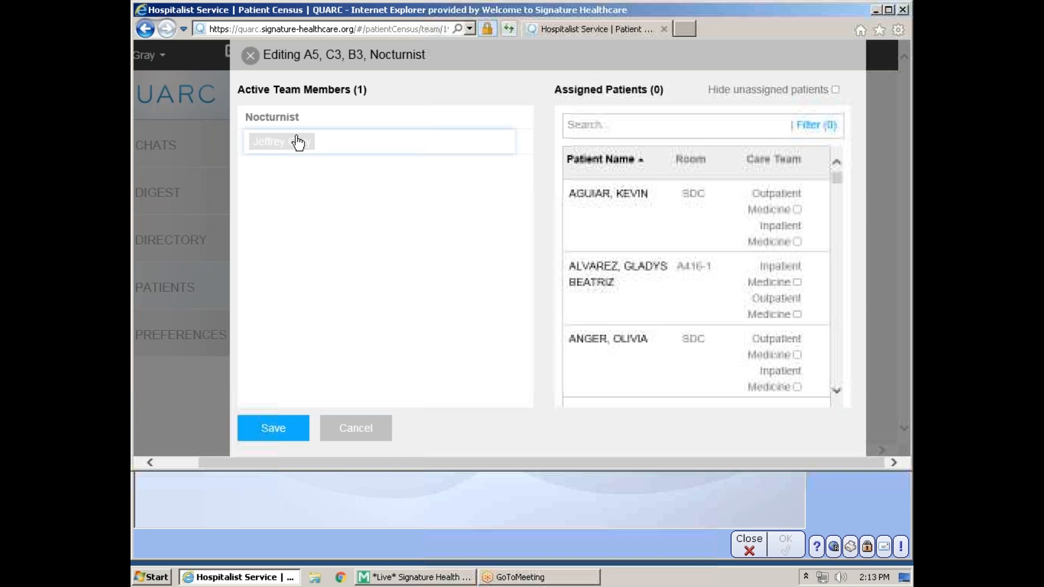
key(BackSpace)
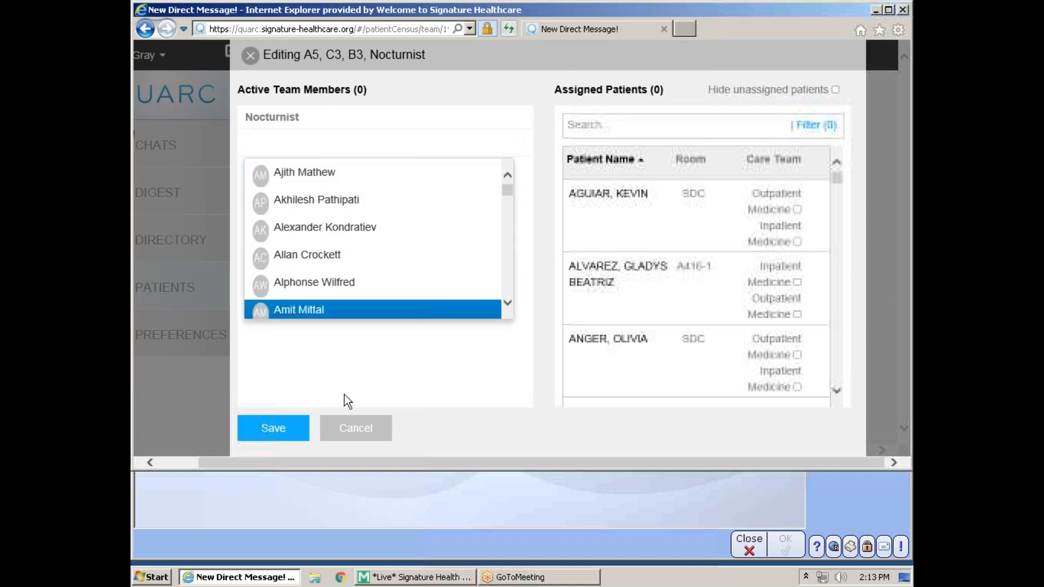
click(275, 429)
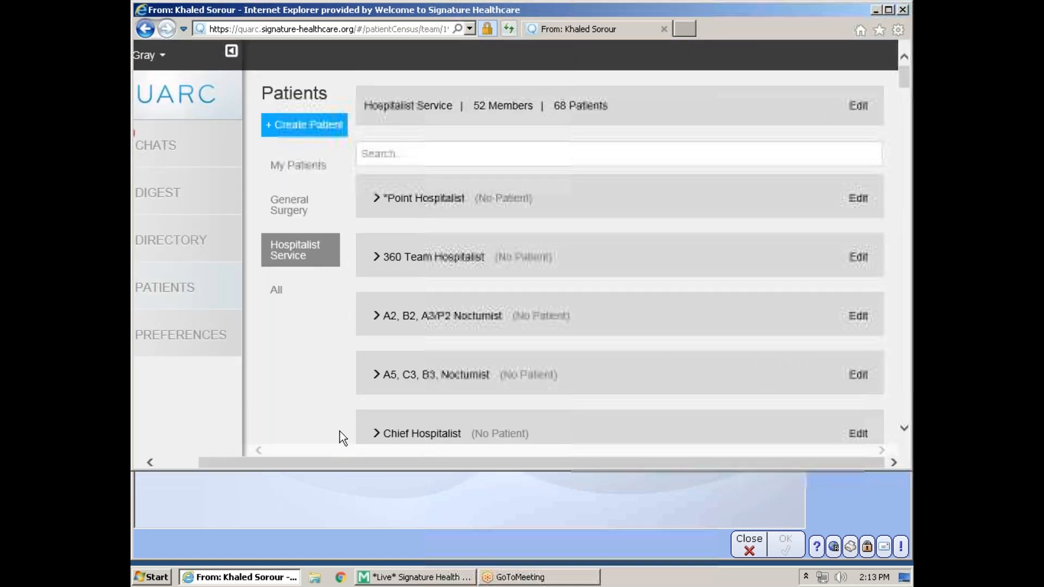
drag(345, 463, 211, 460)
click(212, 241)
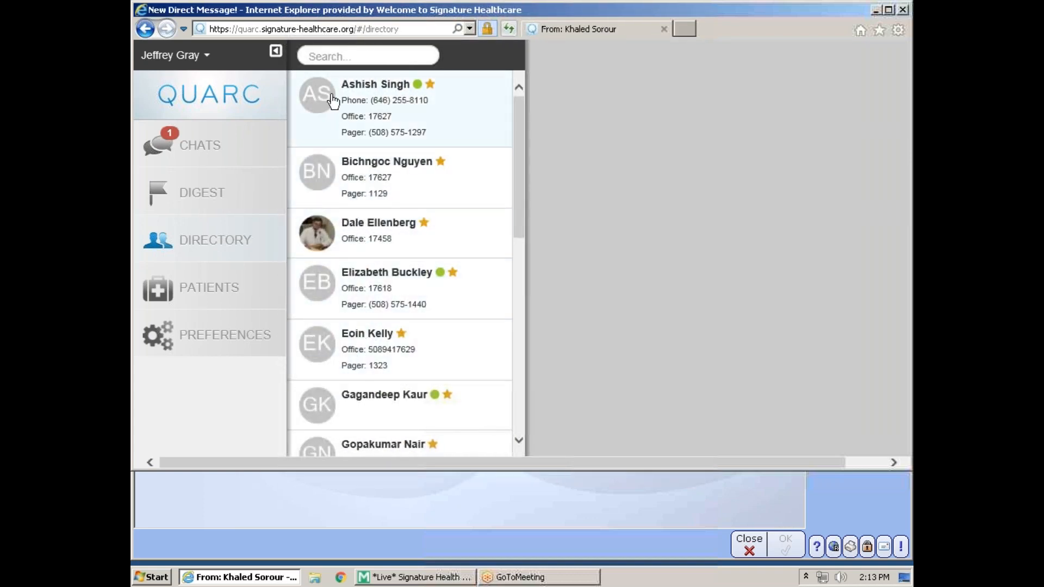
- Return to the Chats list showing the new 2:14 PM direct message
click(210, 153)
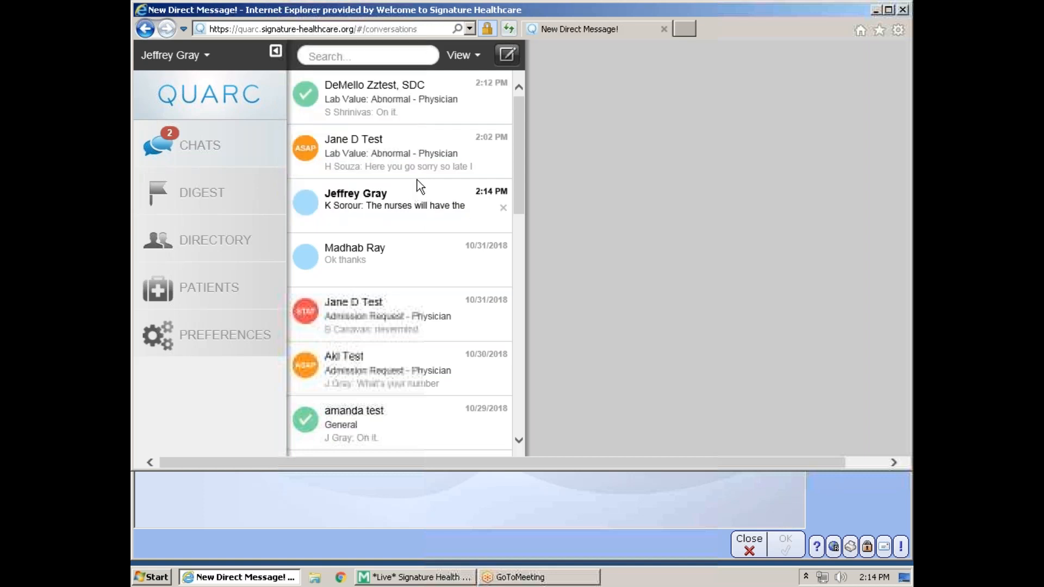
- Start a new message and link it to a test patient found by searching 'test'
click(507, 56)
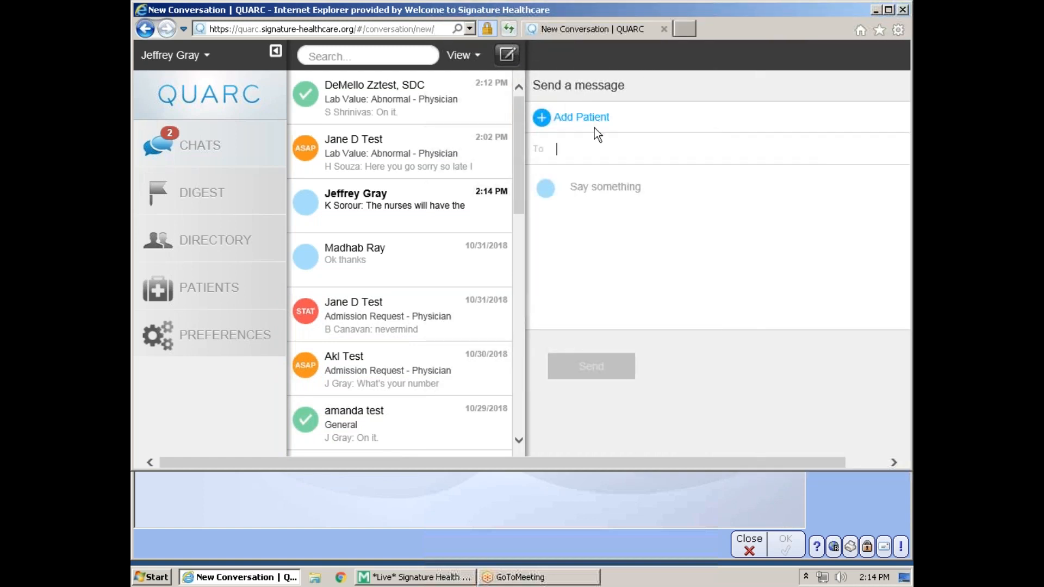
click(621, 117)
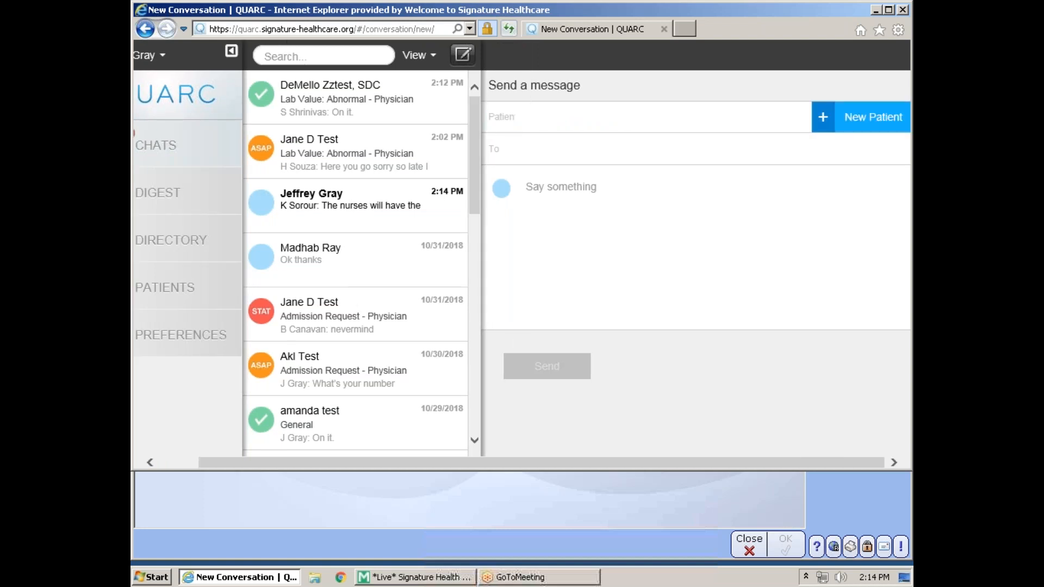
text(test)
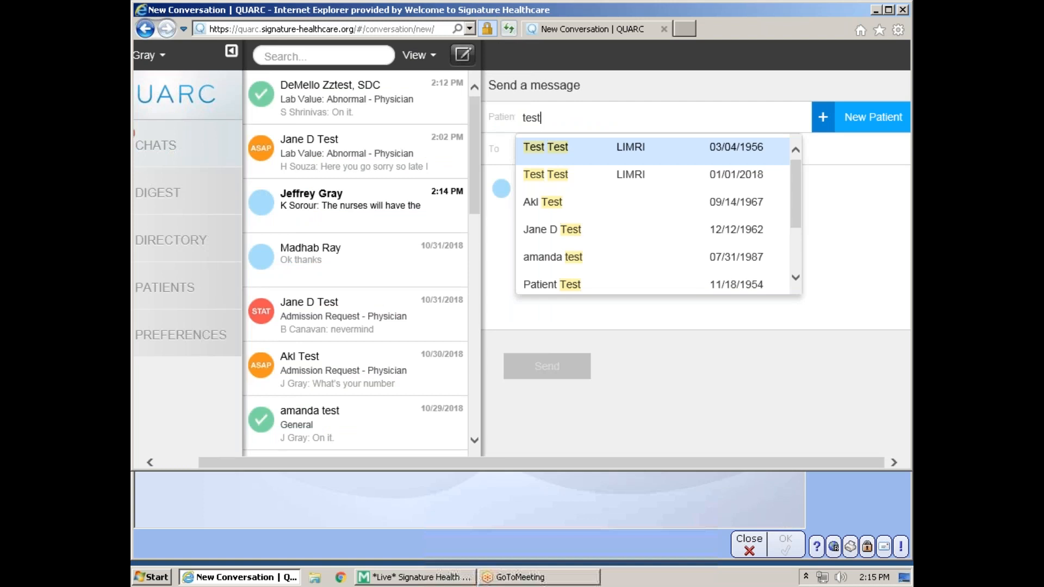
key(Return)
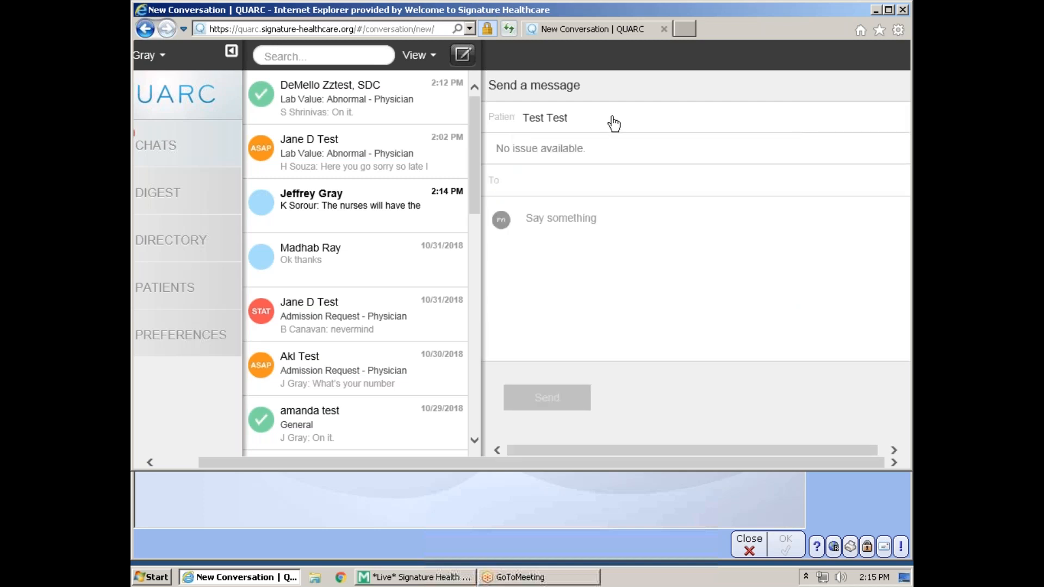
click(614, 120)
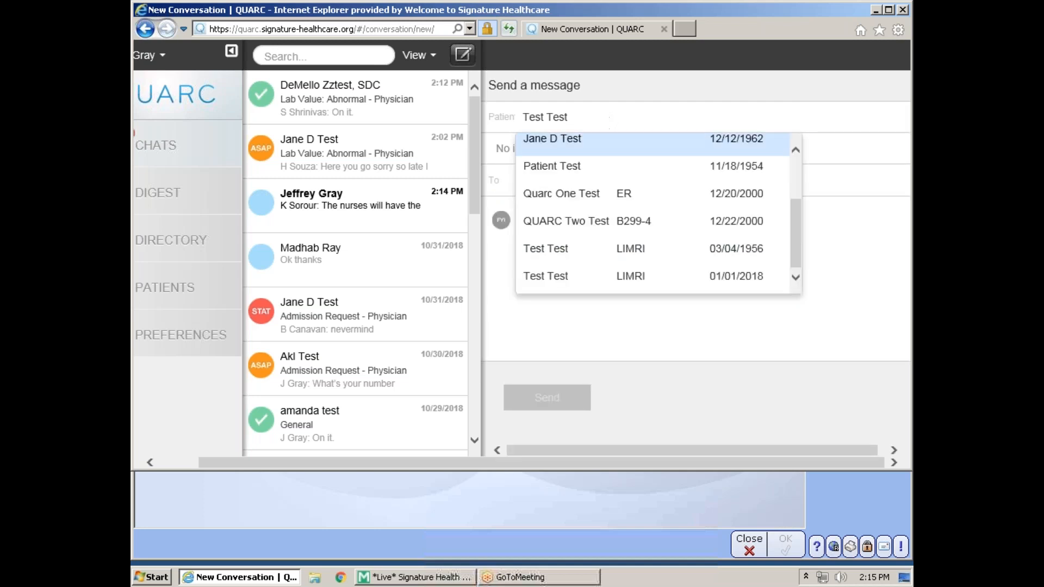
click(554, 144)
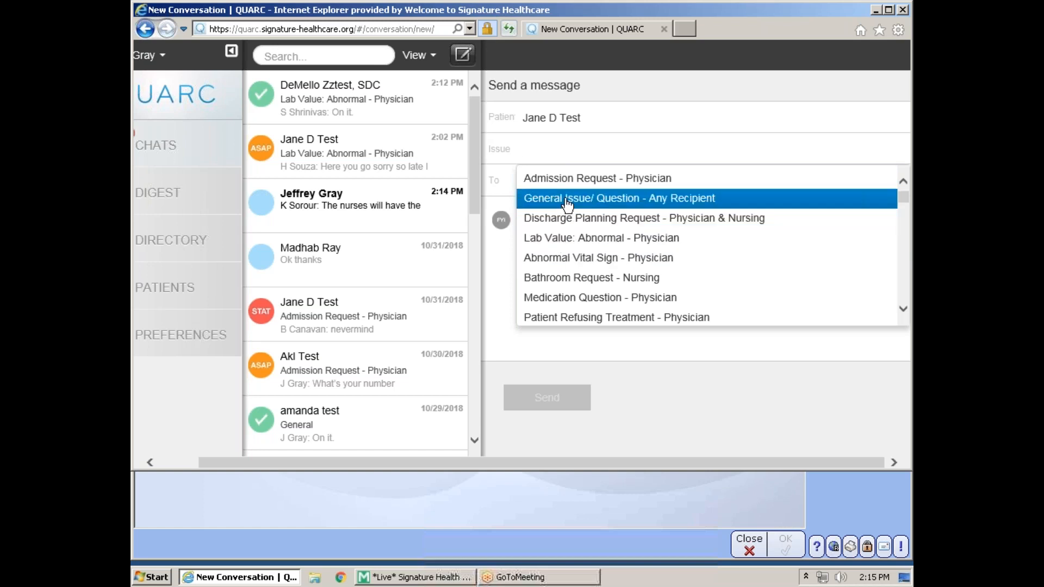
- Tag the message General Issue/ Question - Any Recipient and address it to the colleague found by name
click(567, 200)
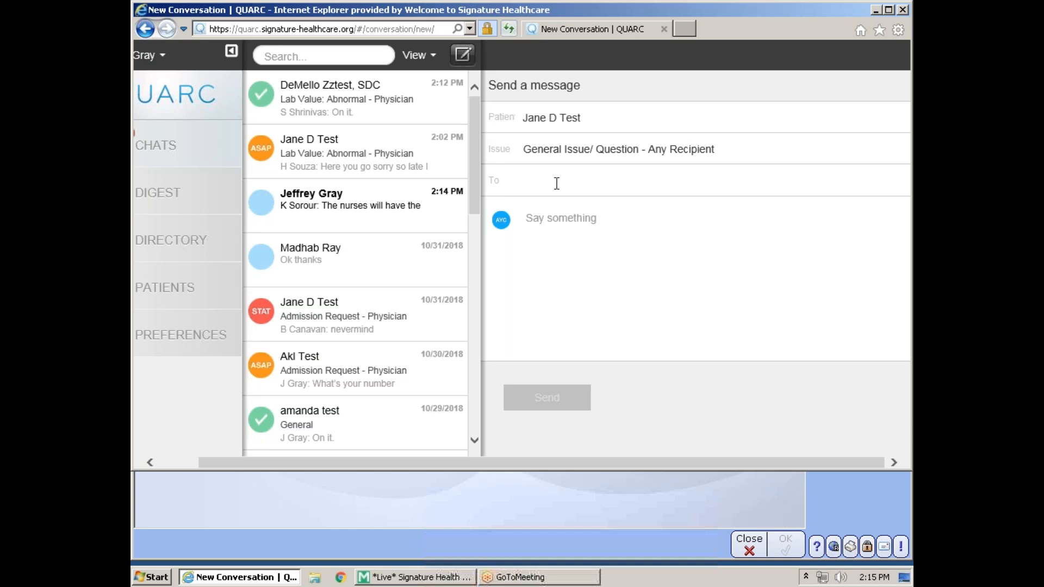
text(shrin)
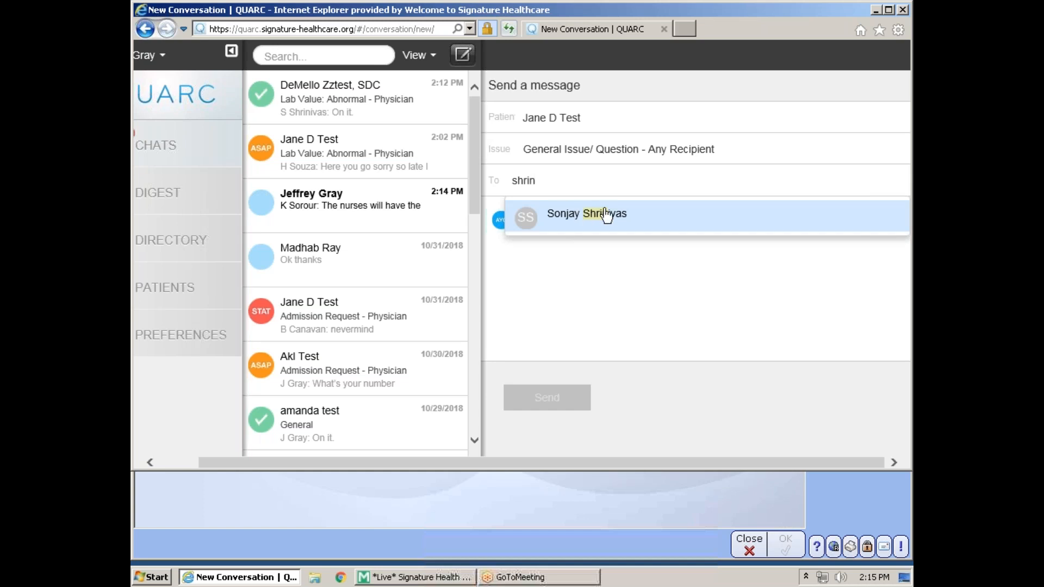
click(606, 216)
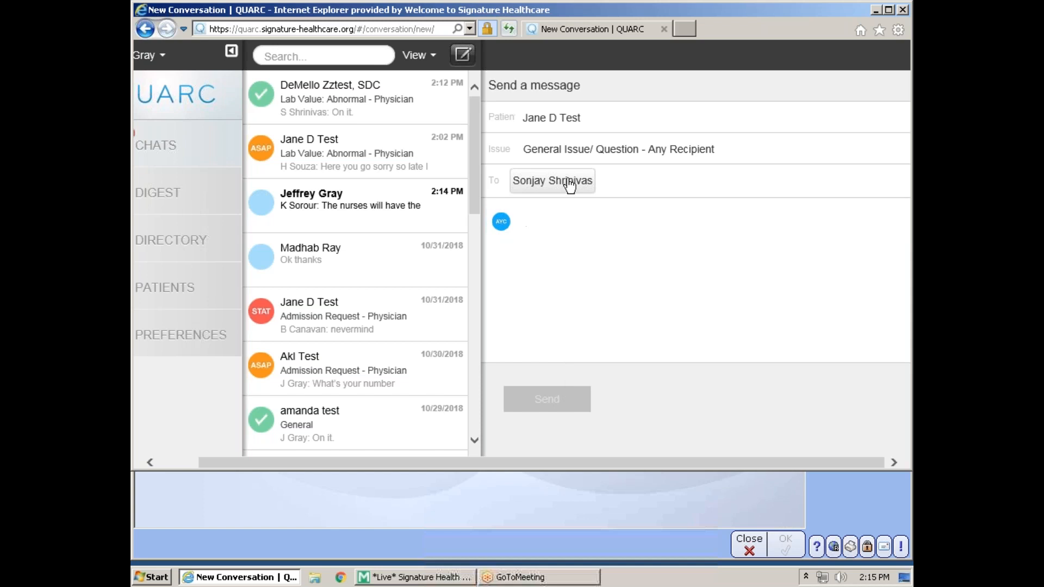
- Leave the draft via DIGEST and CHATS, then start a fresh message with the Add Patient search open
drag(602, 461, 491, 457)
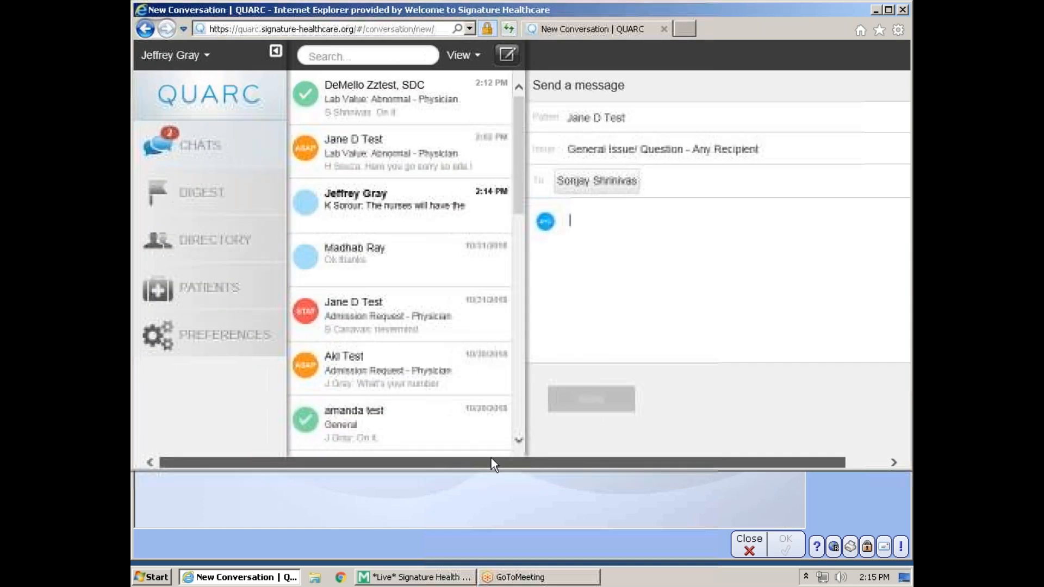
click(232, 199)
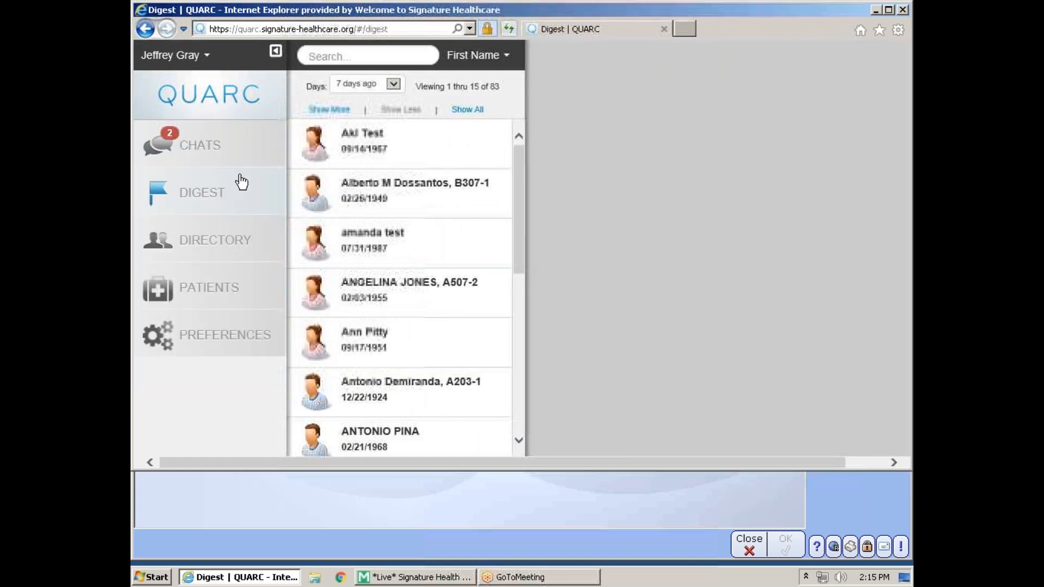
click(206, 145)
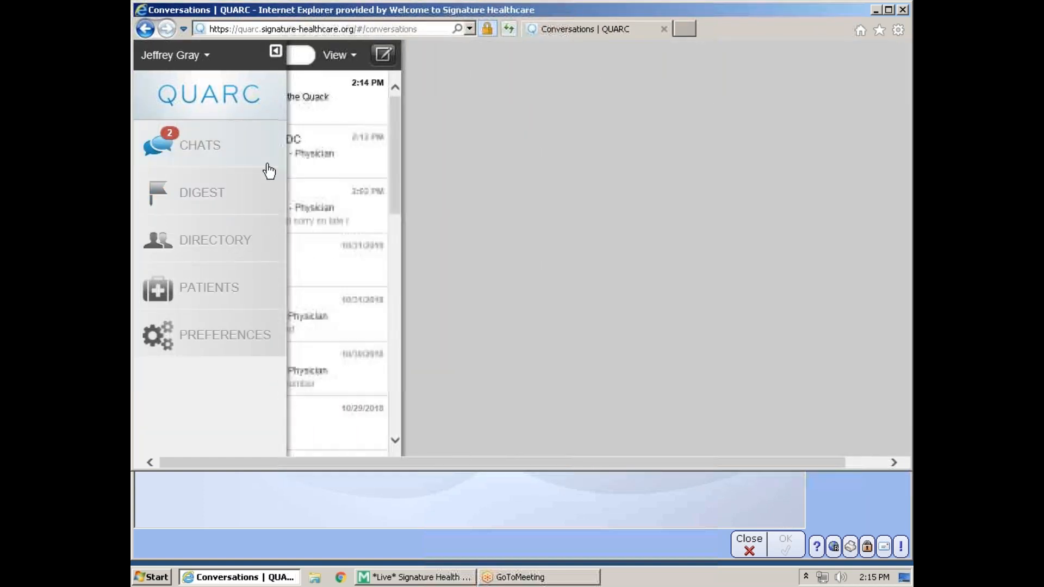
drag(516, 121, 521, 138)
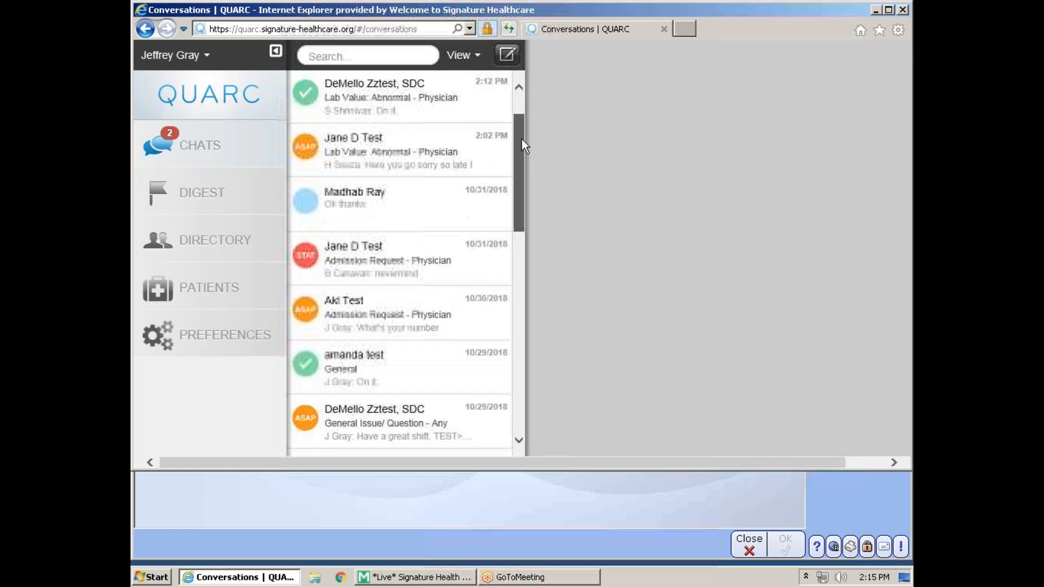
click(506, 54)
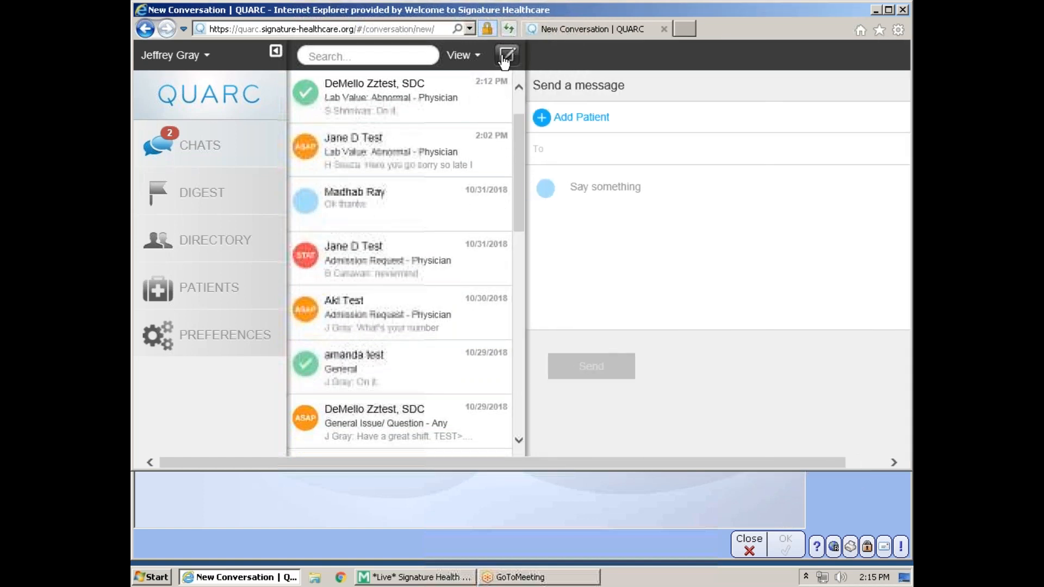
click(577, 118)
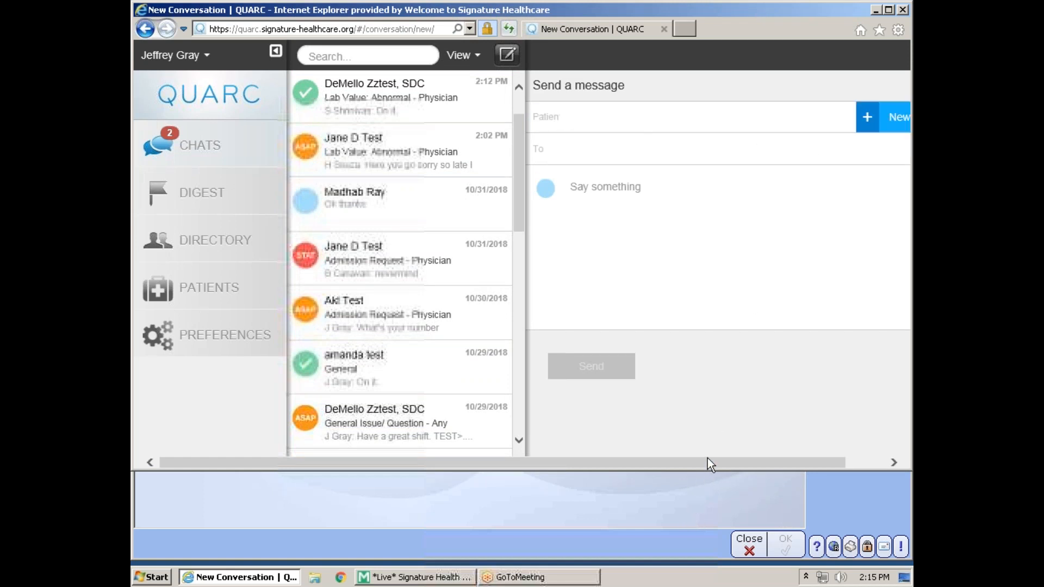
drag(707, 462, 747, 461)
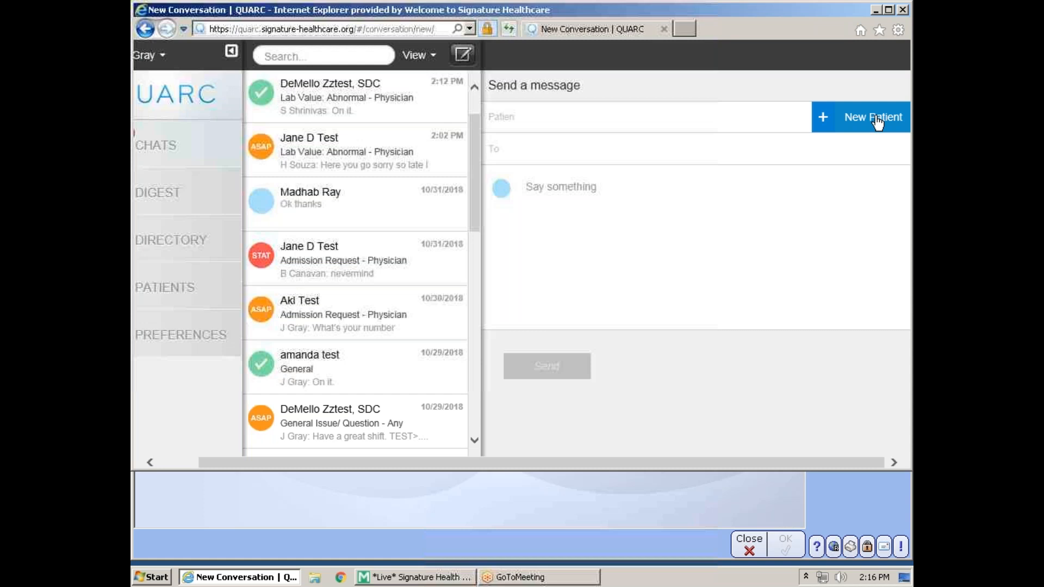
click(877, 123)
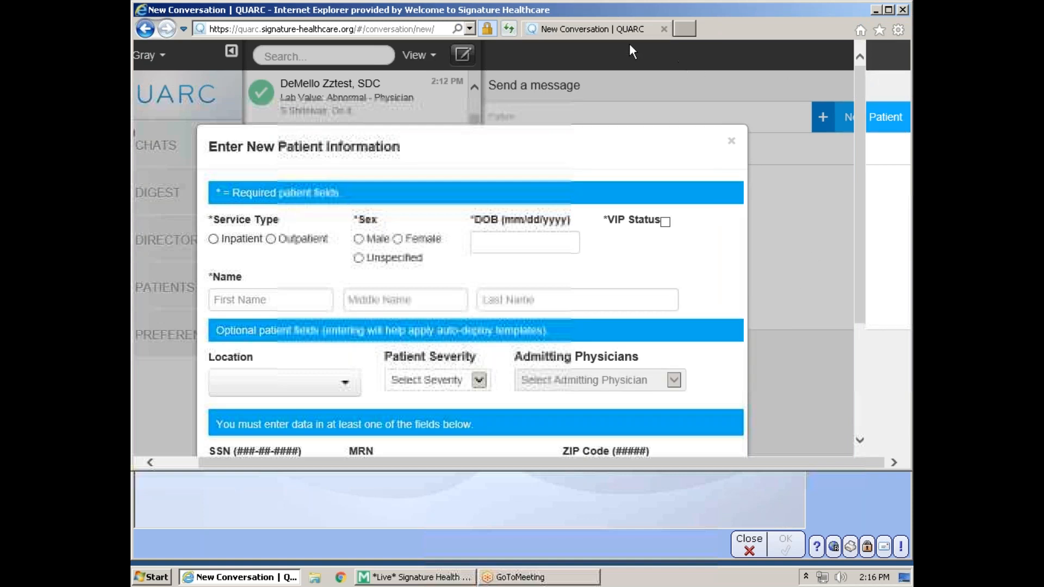
right_click(530, 26)
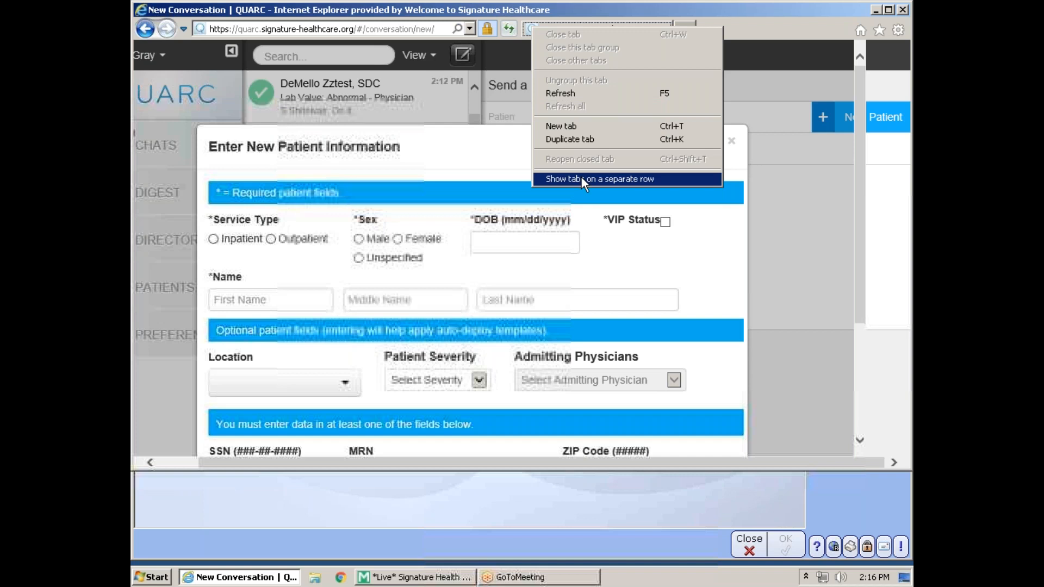
click(805, 43)
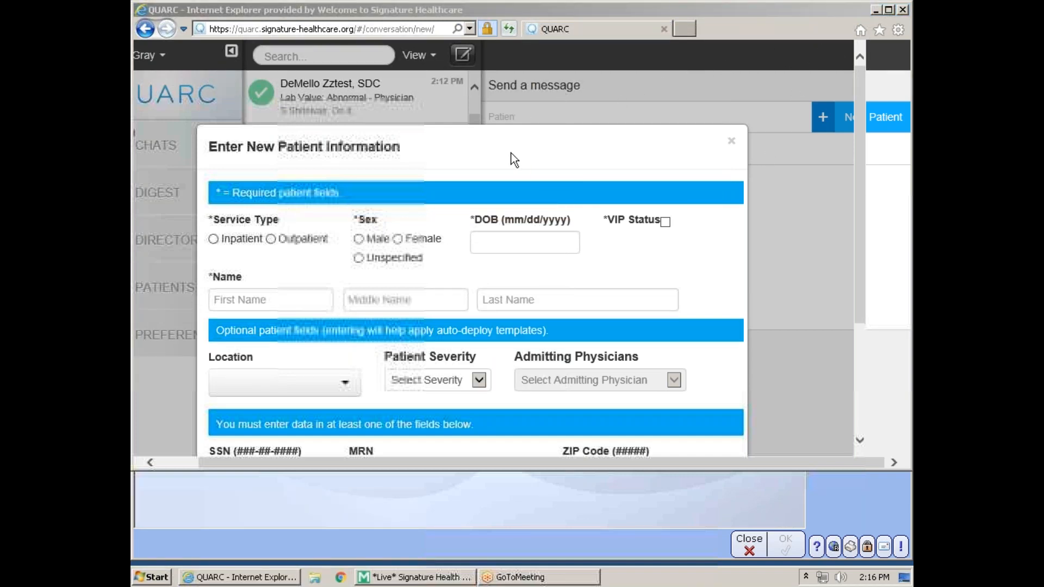
click(732, 142)
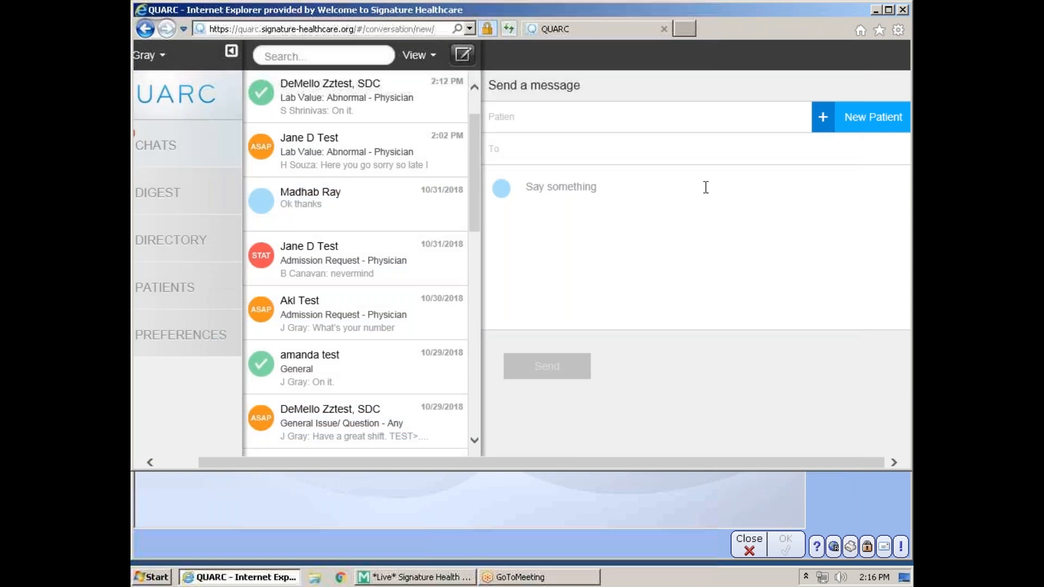
click(586, 125)
text(test)
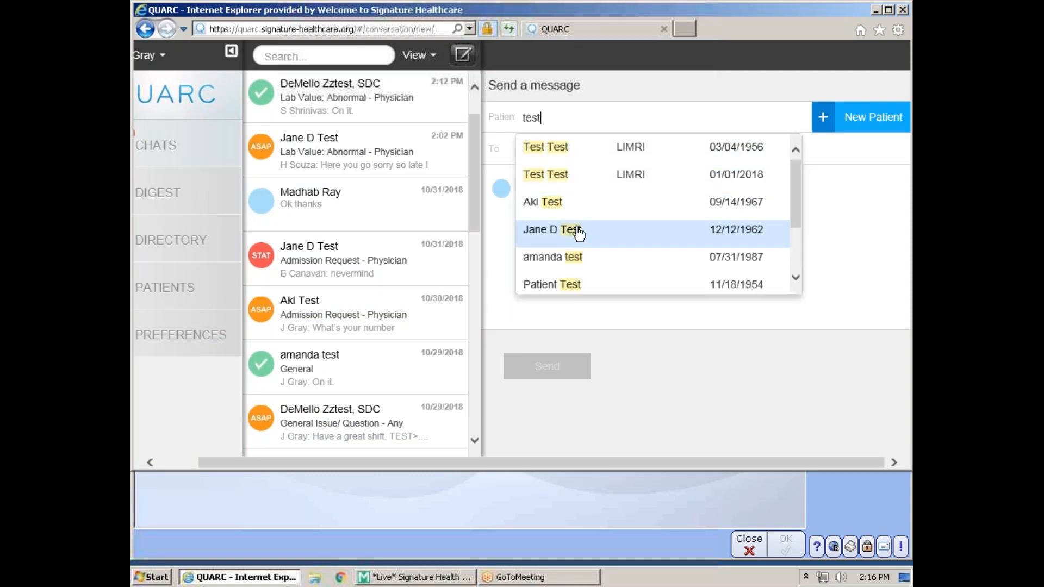
click(559, 120)
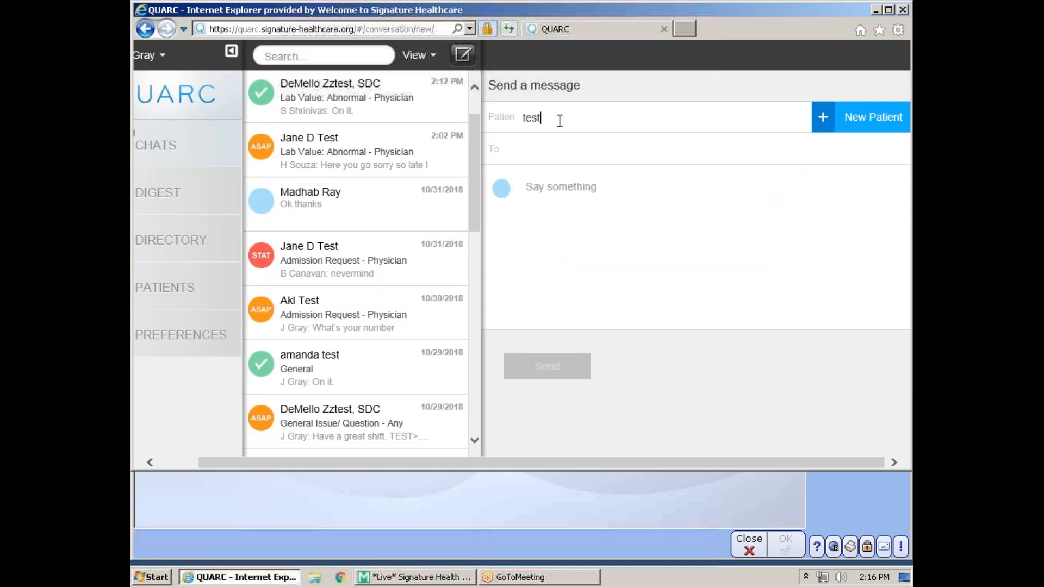
key(BackSpace)
key(BackSpace)
key(BackSpace)
key(BackSpace)
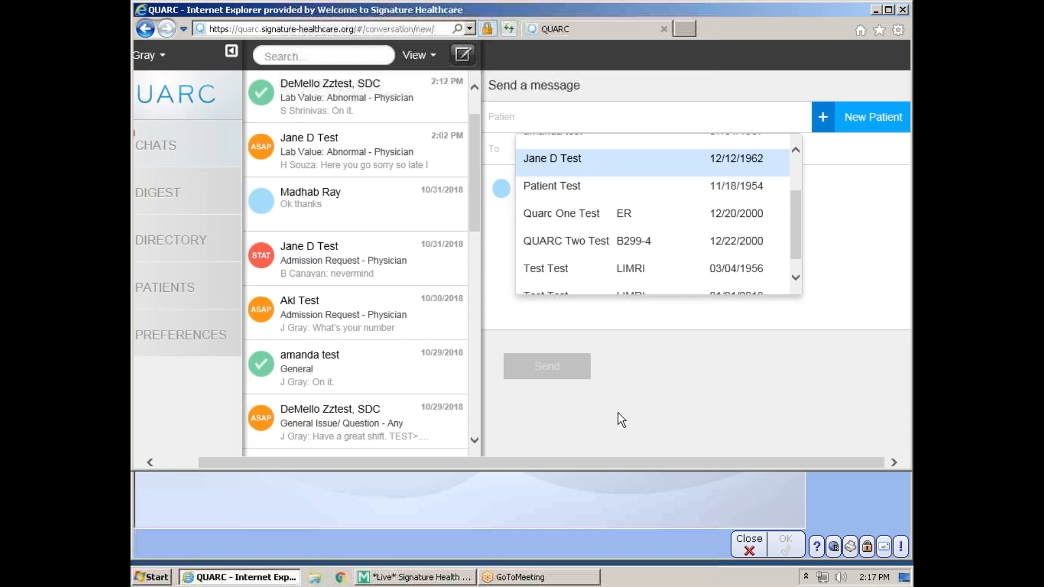
drag(629, 460, 478, 460)
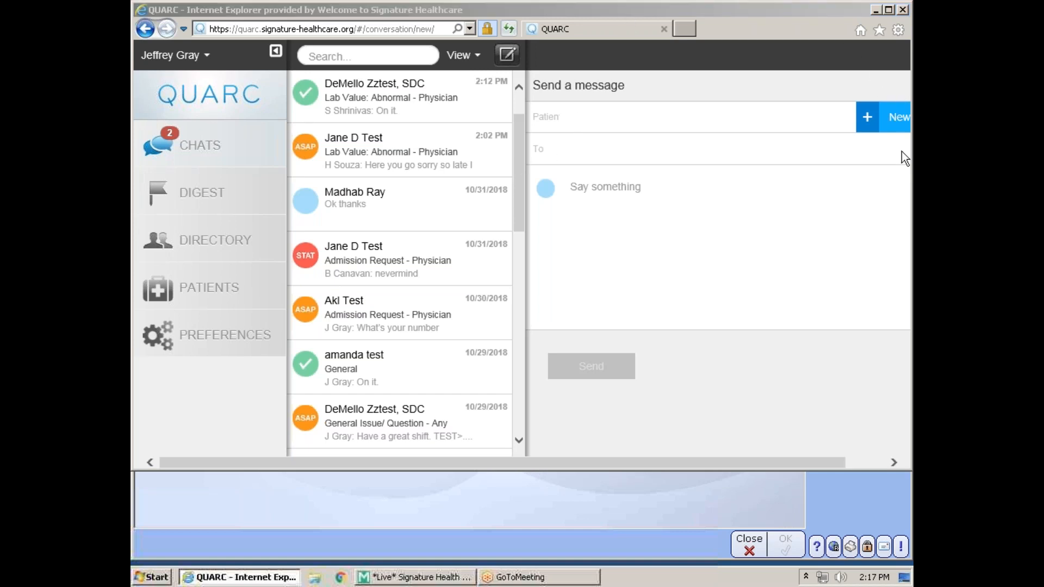
click(896, 245)
click(902, 31)
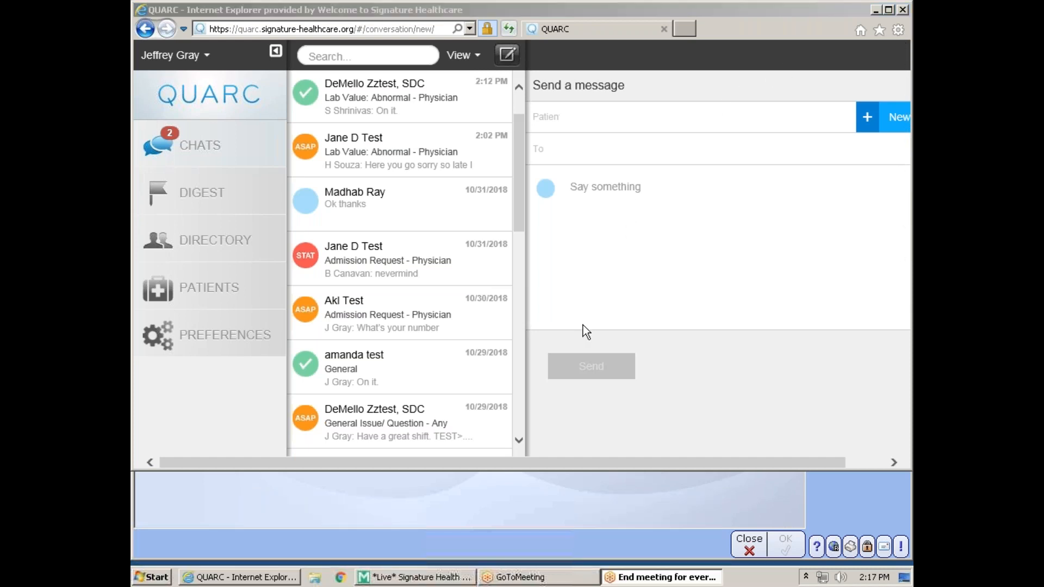